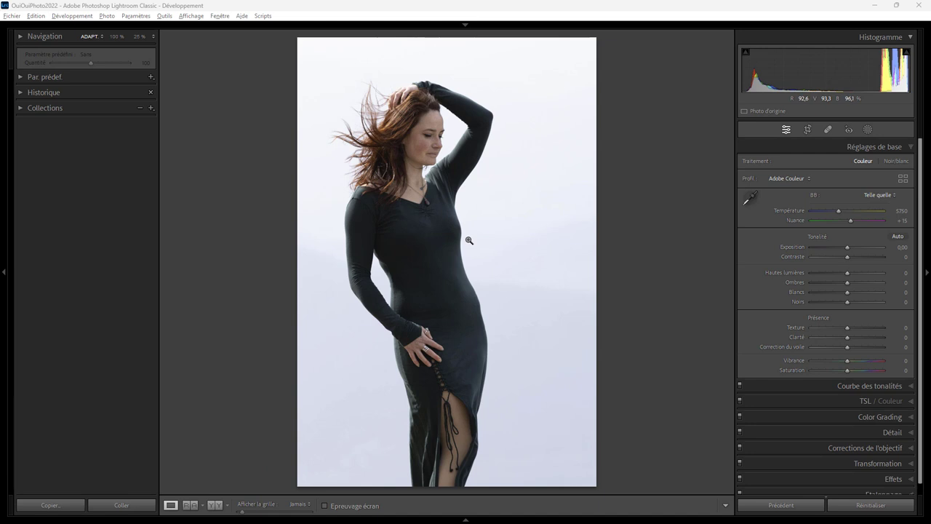
Crop the portrait slightly tighter from the top-right corner so the woman fills more of the frame.
click(809, 130)
drag(595, 41, 593, 45)
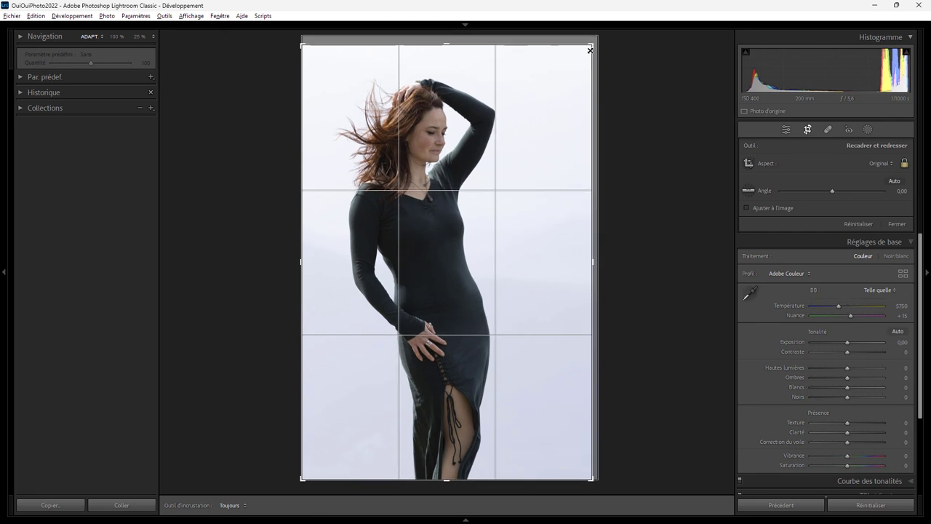
key(Return)
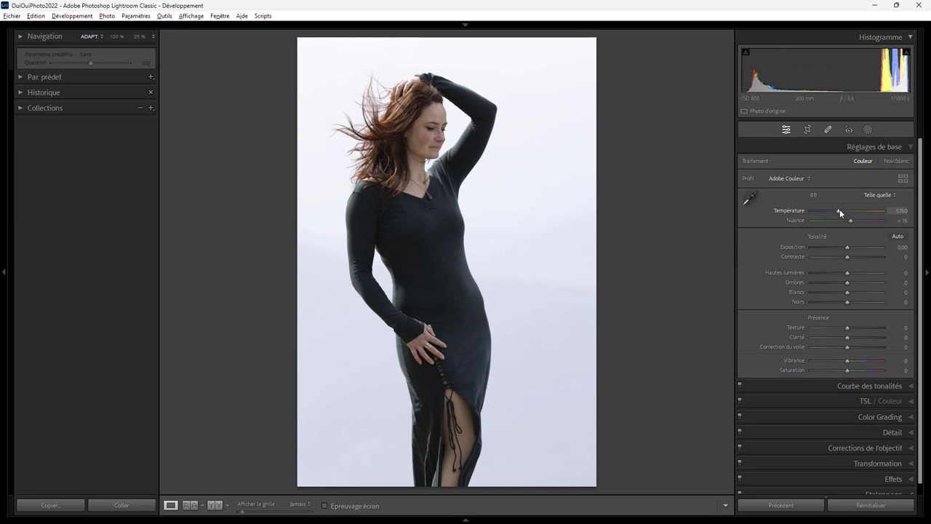
Raise the white balance Temperature from 5750 to 6257, keeping Tint at +15.
drag(838, 209, 842, 209)
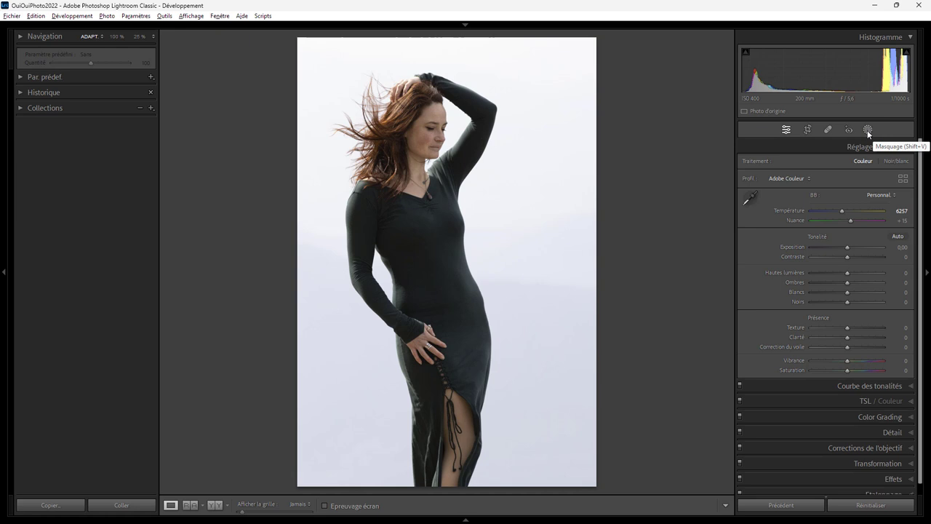
Add a Select Background mask giving the backdrop Clarity 20 and Dehaze 16.
click(867, 130)
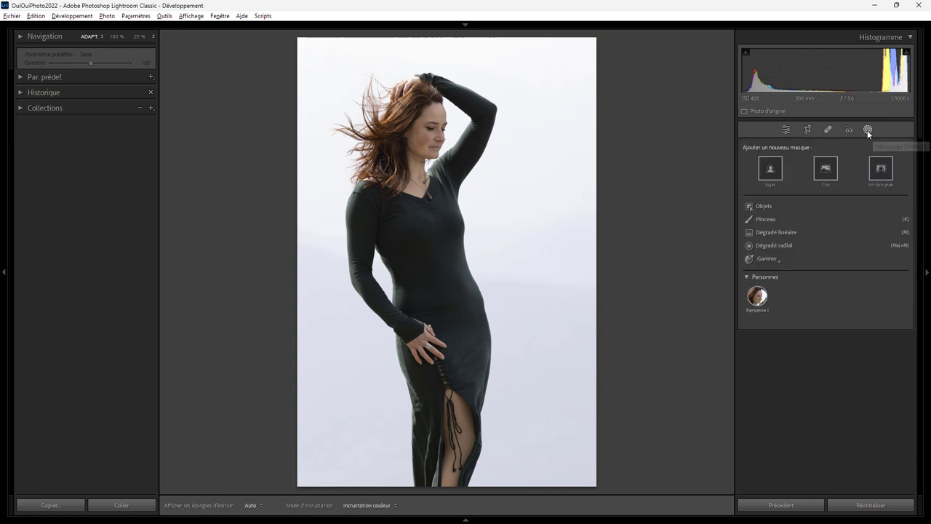
click(879, 170)
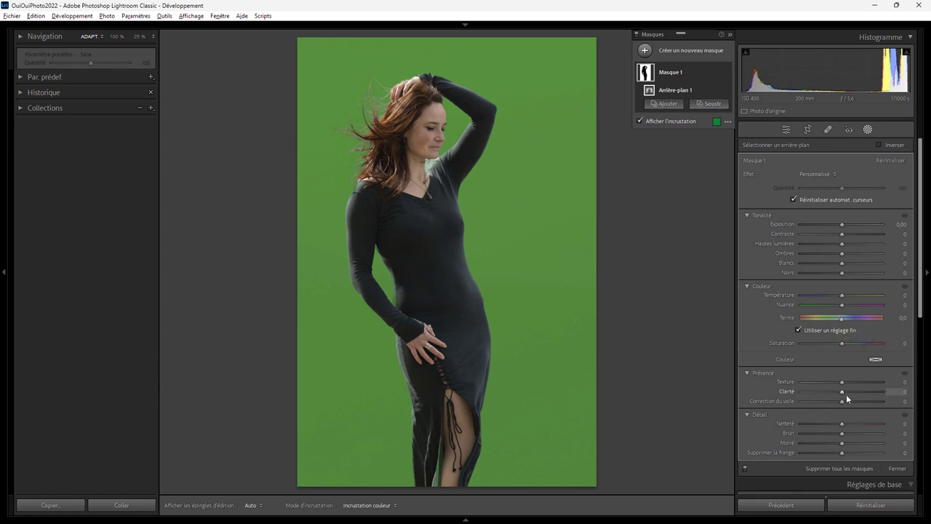
mouse_move(841, 400)
mouse_down()
mouse_move(869, 398)
mouse_move(848, 390)
mouse_up()
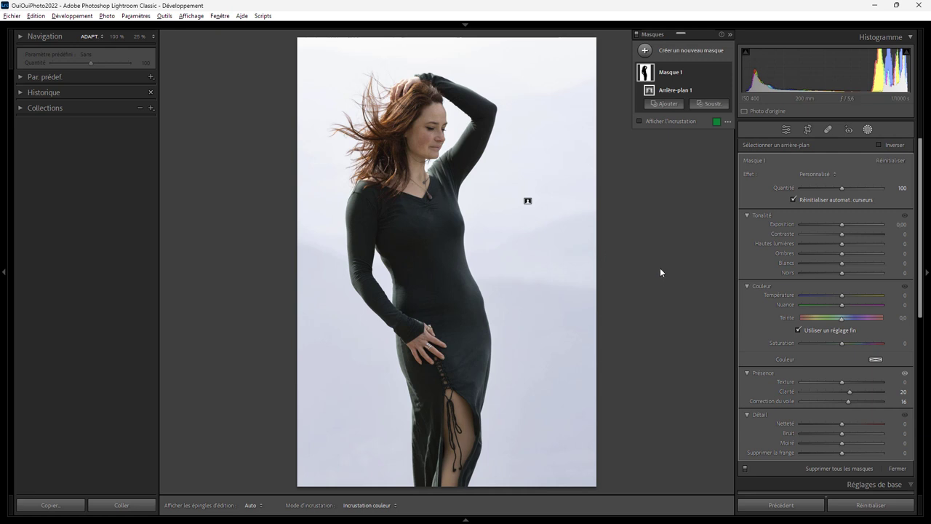
Raise Shadows to +5 in the Basic panel, then zoom to 100% on the woman's face.
click(784, 131)
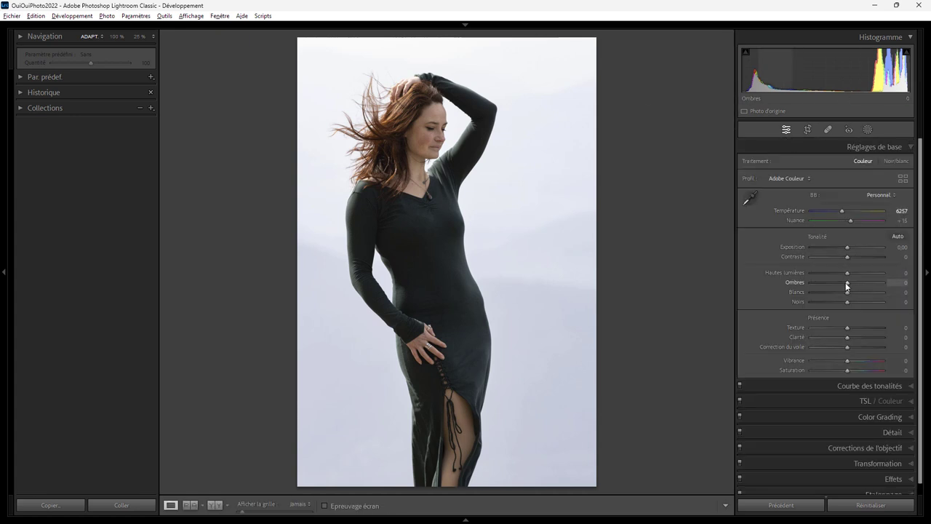
mouse_move(847, 282)
mouse_down()
mouse_move(873, 285)
mouse_move(849, 282)
mouse_up()
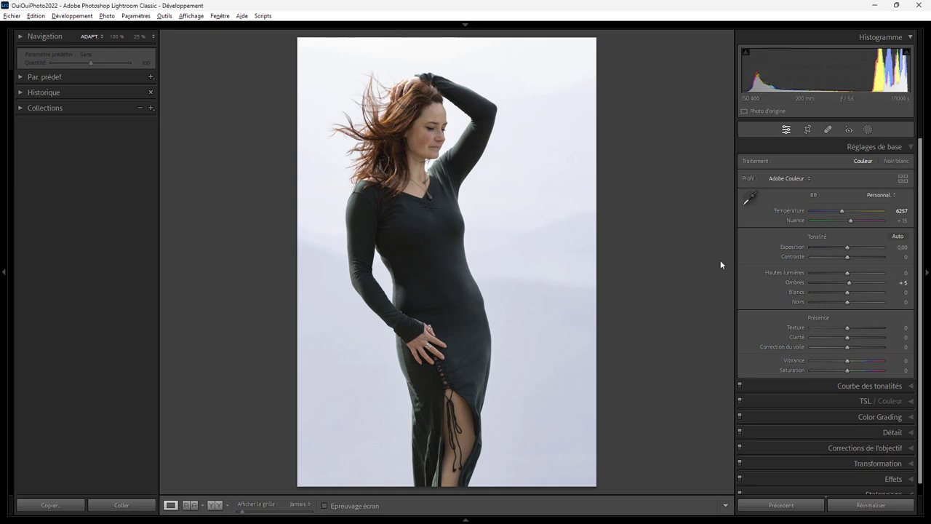
click(427, 142)
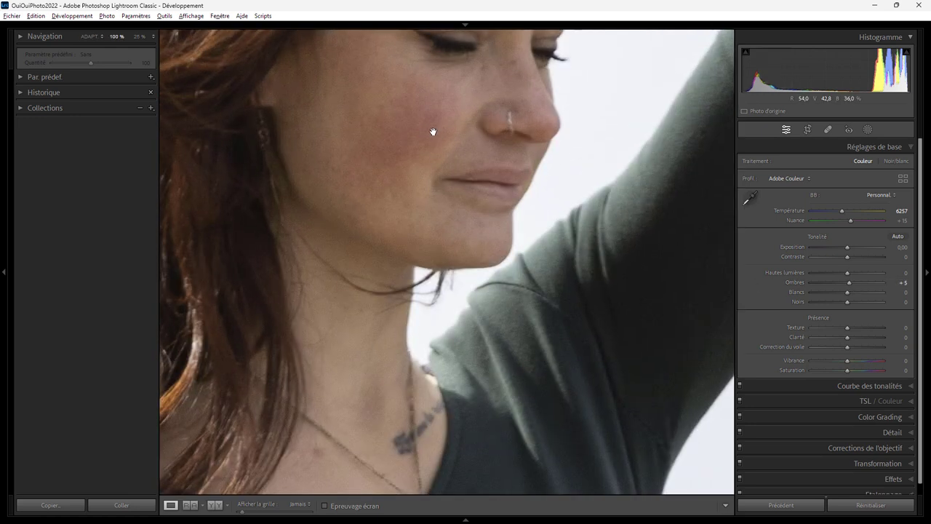
drag(444, 119, 486, 228)
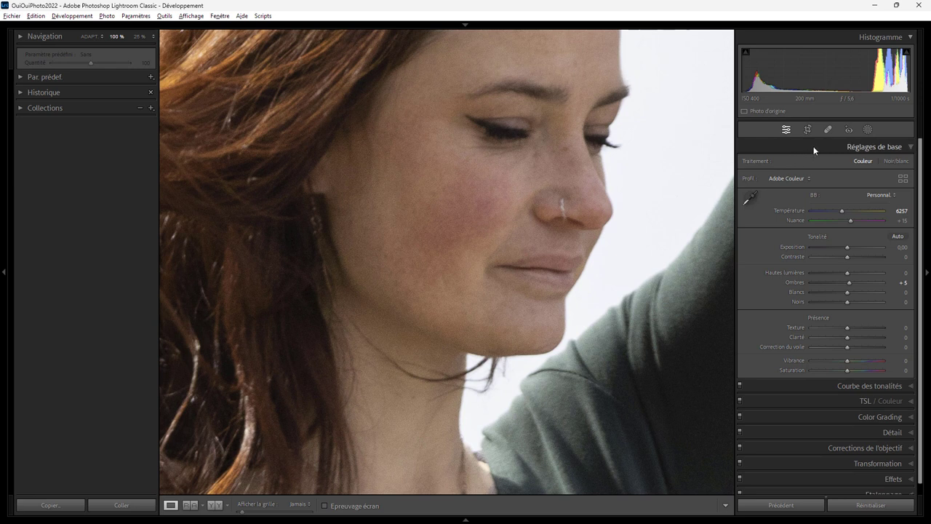
Paint a new brush mask over the reddish cheek and set its Saturation to -39.
click(868, 130)
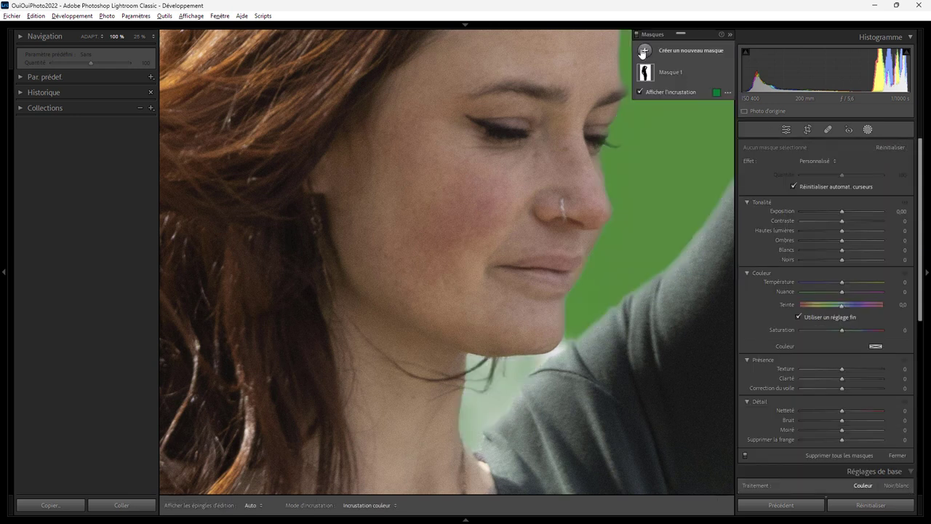
click(645, 51)
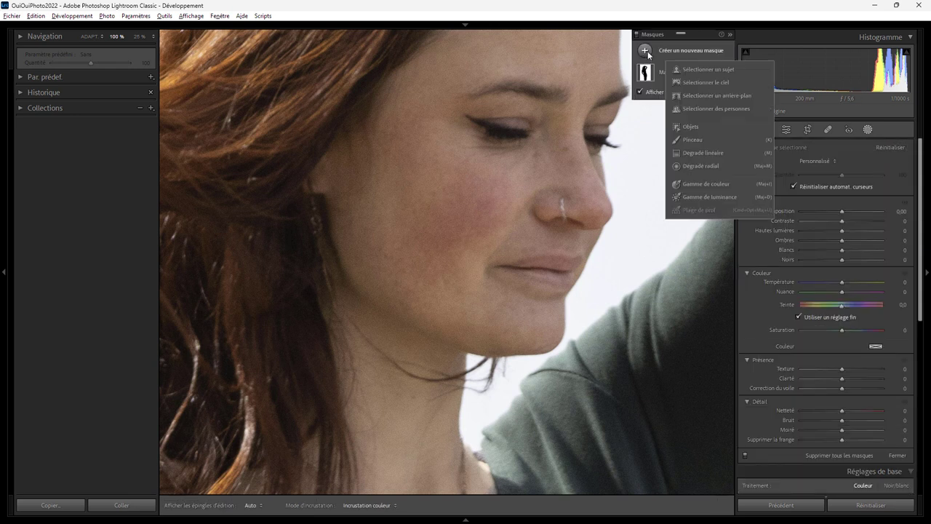
click(702, 124)
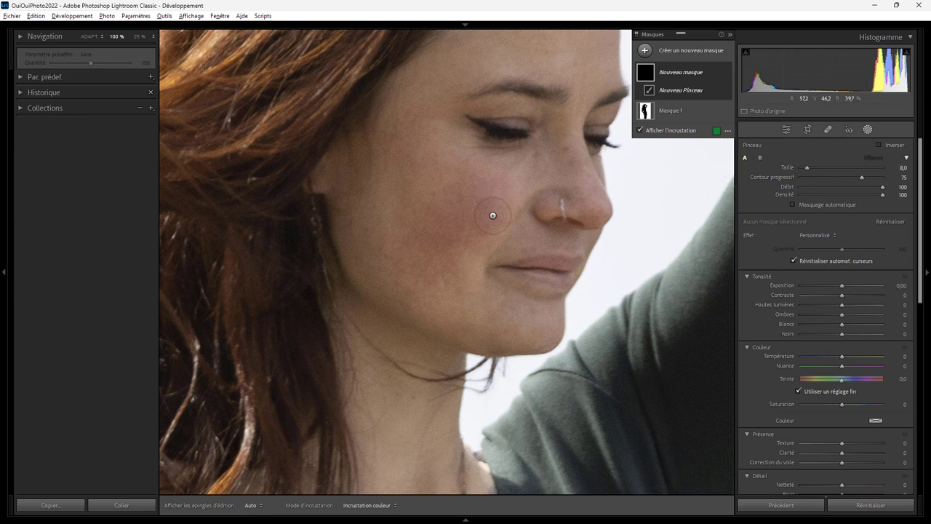
key(h)
mouse_move(493, 213)
mouse_down()
mouse_move(494, 205)
mouse_move(461, 191)
mouse_move(443, 241)
mouse_move(467, 229)
mouse_up()
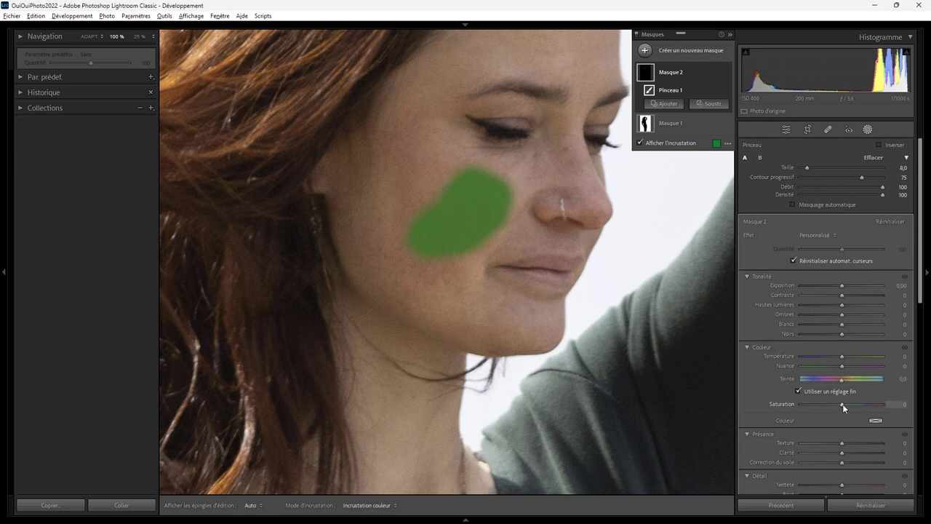
drag(842, 402, 798, 404)
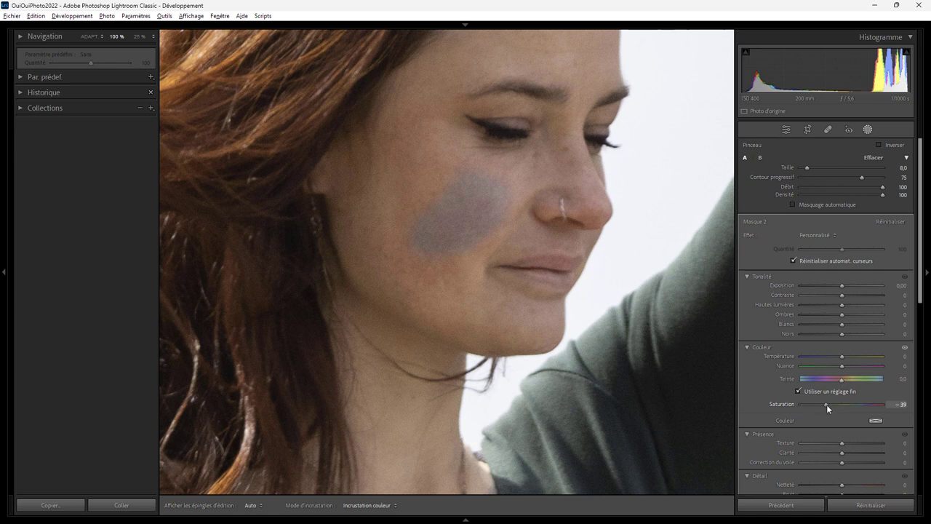
Tint the cheek mask with a sampled peach skin tone (hue 28) and lower its Saturation to −38.
click(873, 420)
drag(807, 434, 473, 285)
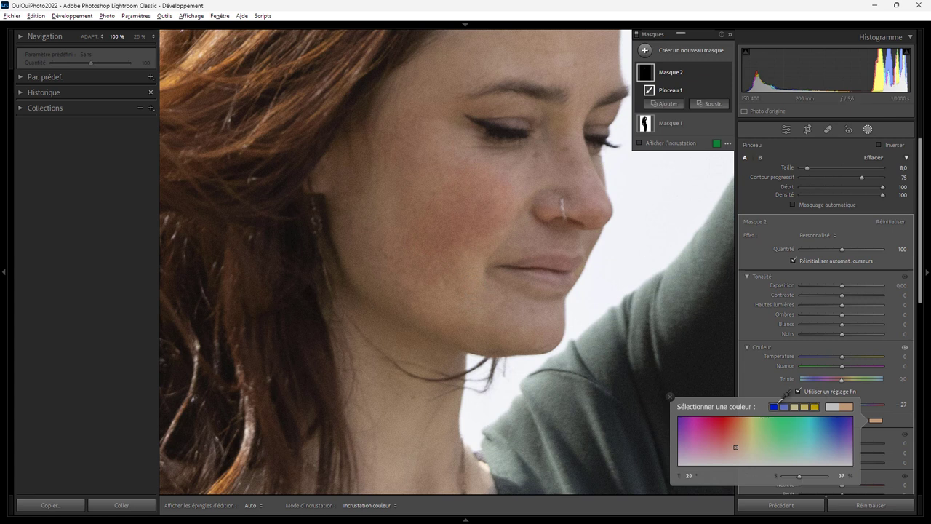
drag(800, 477, 798, 476)
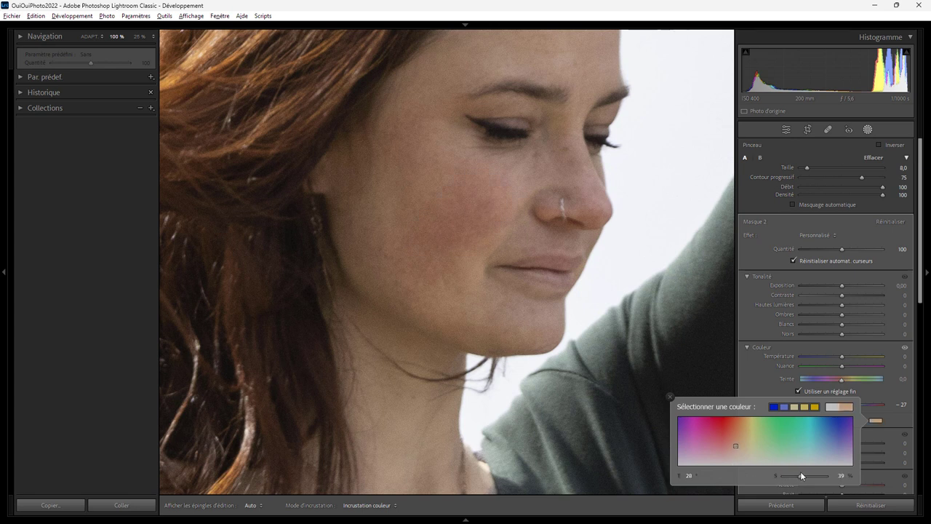
click(888, 390)
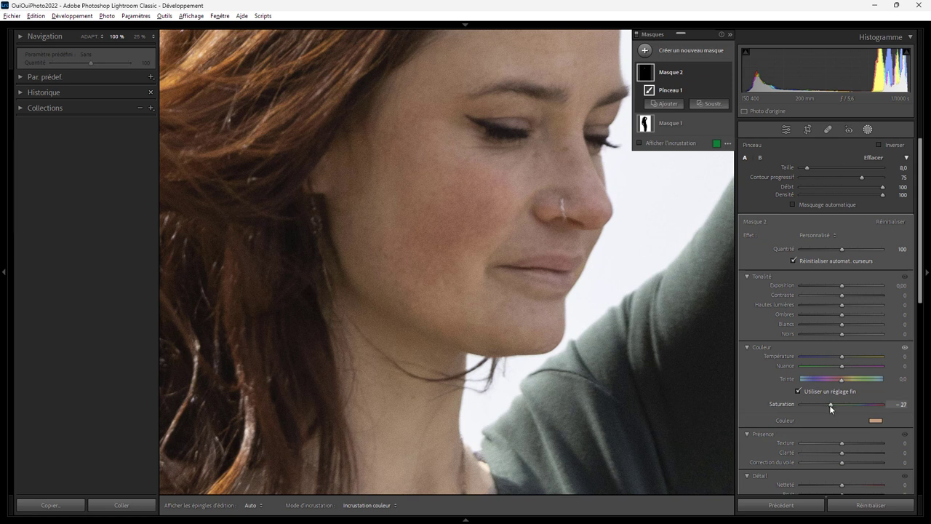
drag(829, 405, 826, 404)
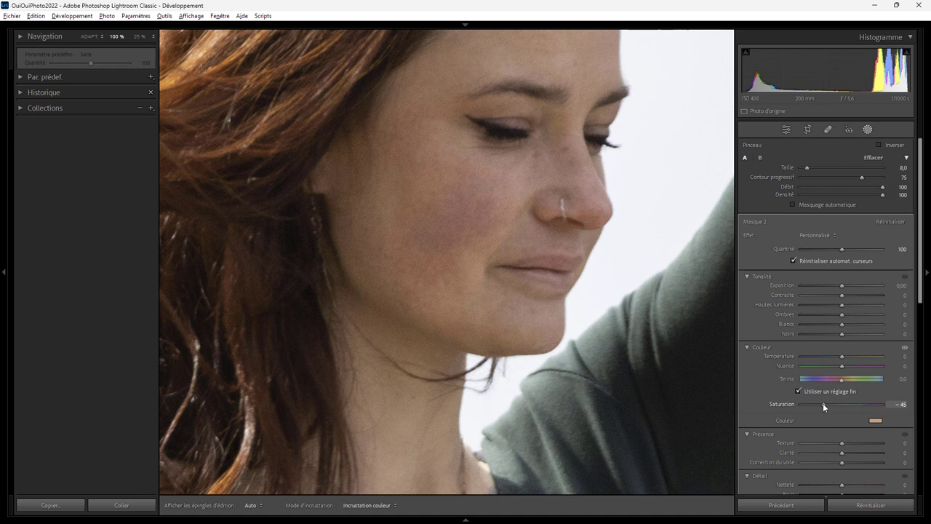
drag(826, 405, 826, 405)
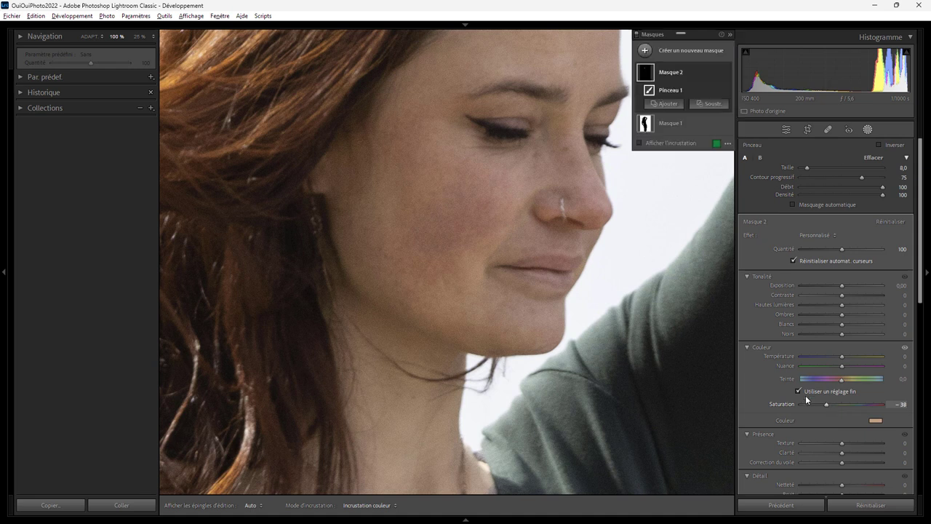
Extend the cheek mask and set its Clarity −33, Texture −17 and Contrast −16.
drag(462, 177, 467, 216)
drag(841, 452, 828, 452)
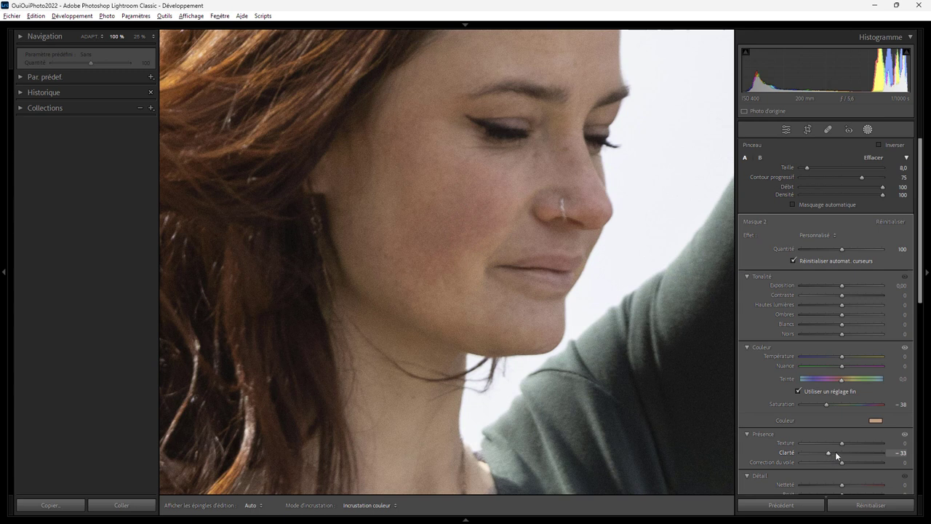
drag(841, 442, 835, 441)
drag(835, 445, 834, 443)
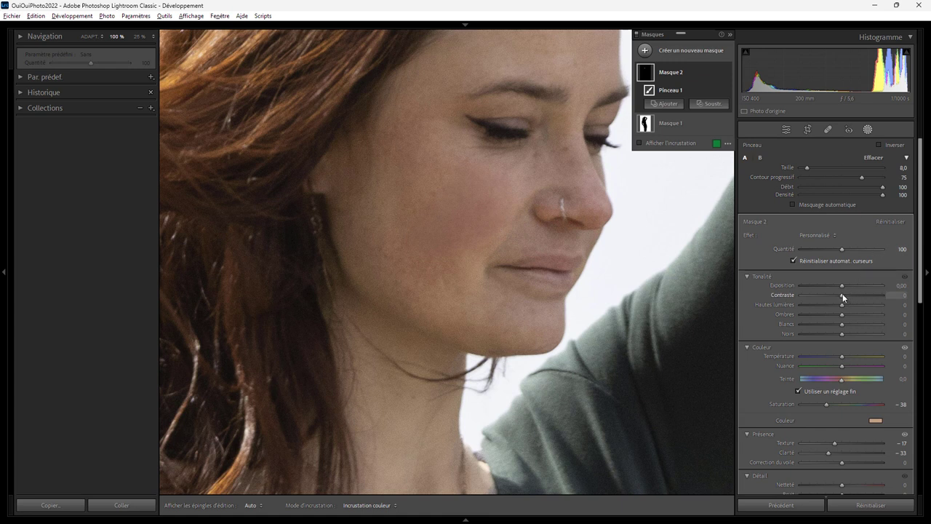
drag(843, 297, 841, 297)
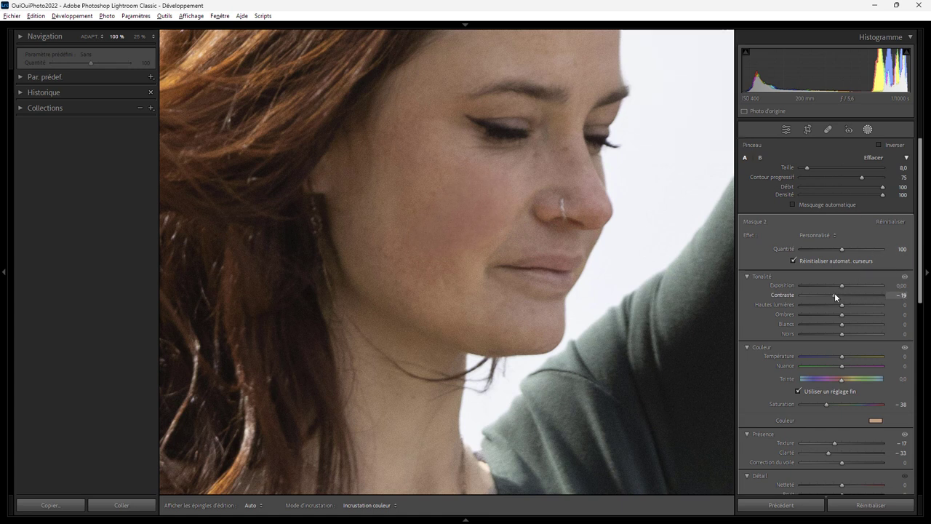
drag(833, 293, 835, 296)
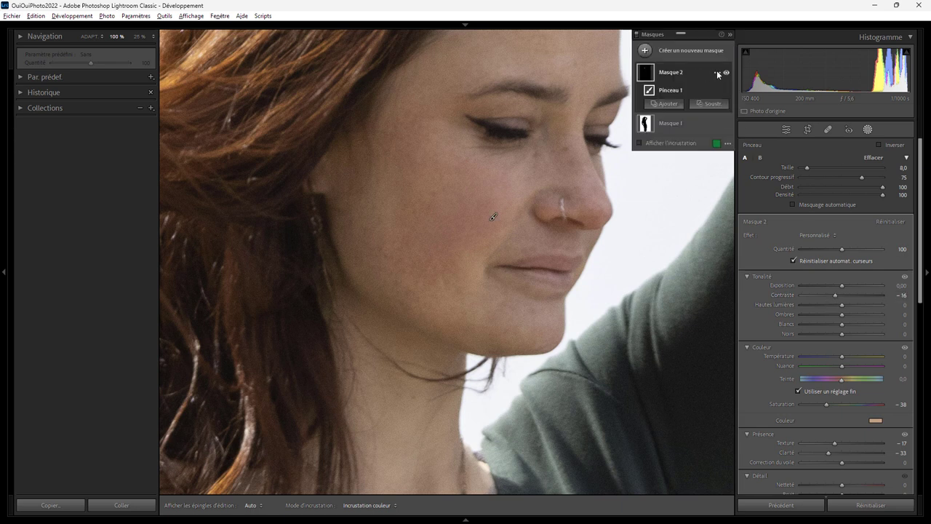
Compare the cheek mask on and off, then leave Masking and fit the whole photo in view.
click(726, 73)
click(726, 73)
click(726, 73)
click(726, 72)
click(786, 129)
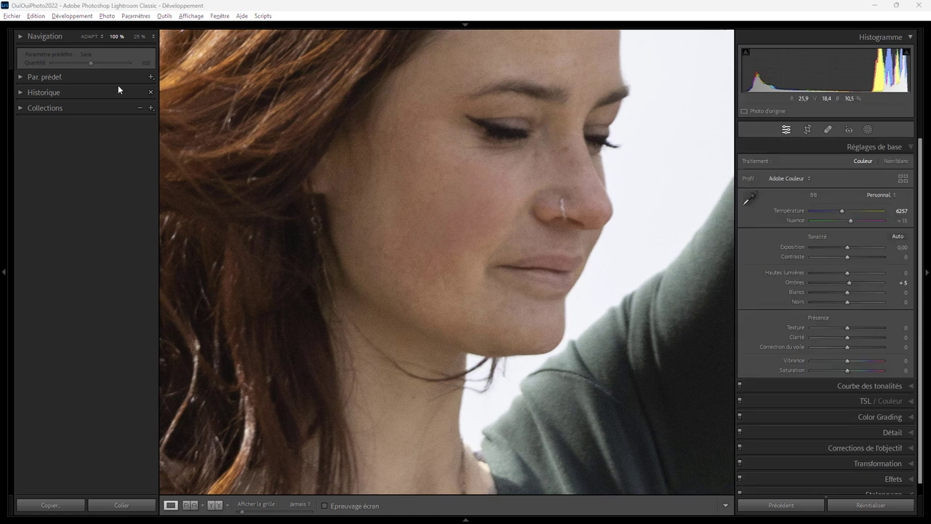
click(90, 37)
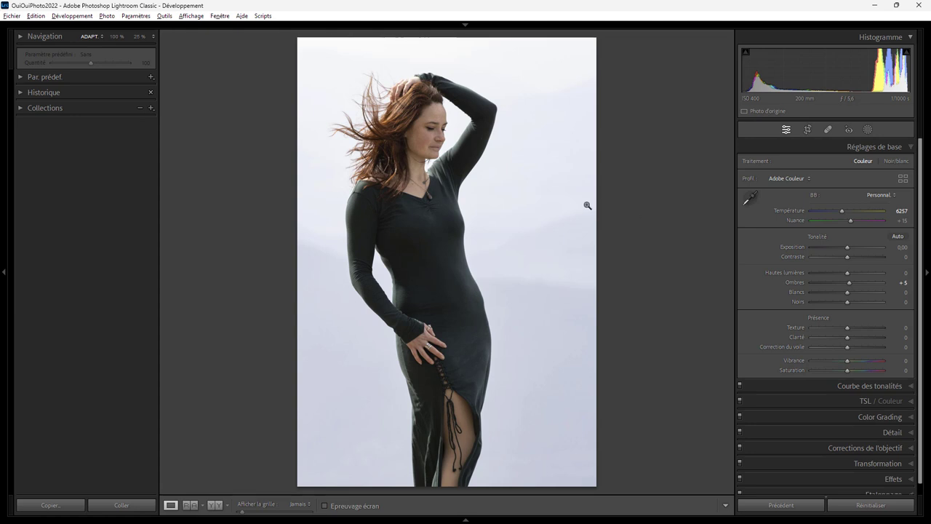
Create a Select People mask limited to Person 1's hair (Cheveux).
click(868, 130)
click(644, 51)
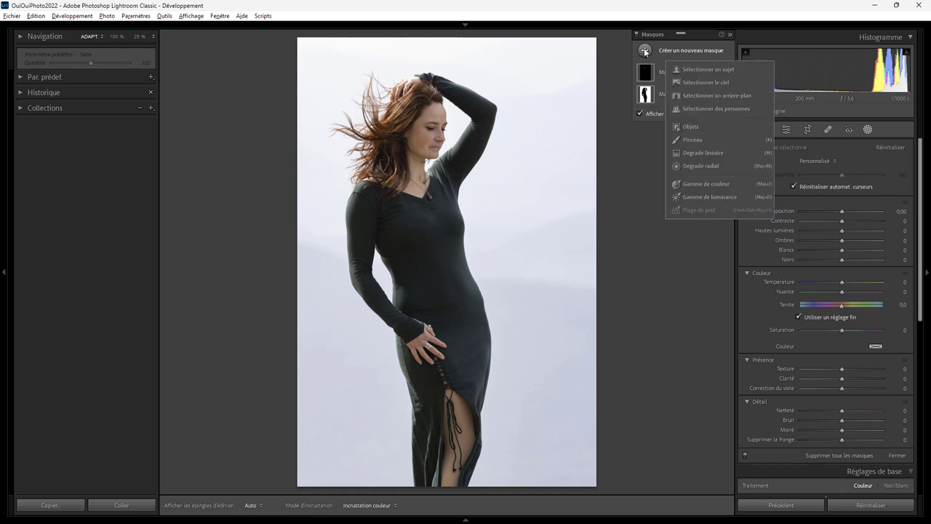
click(701, 110)
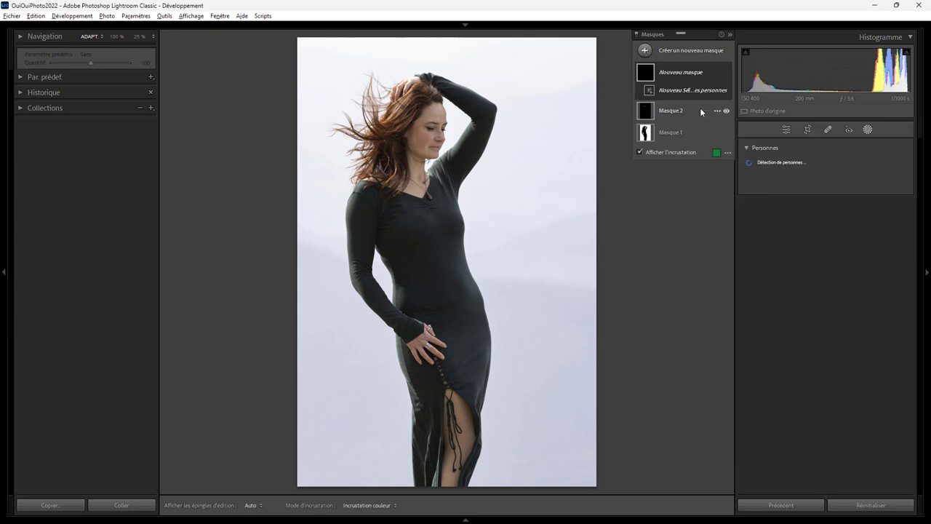
click(760, 169)
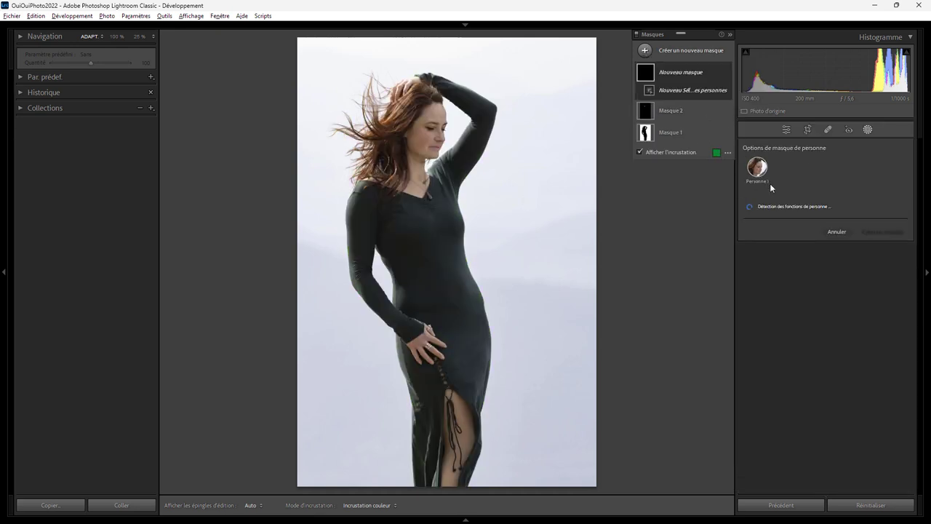
click(761, 301)
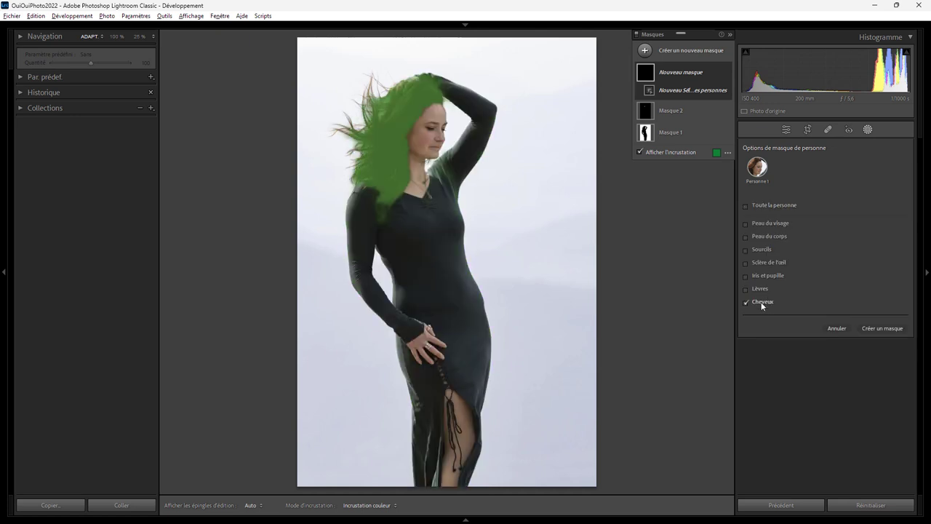
click(879, 330)
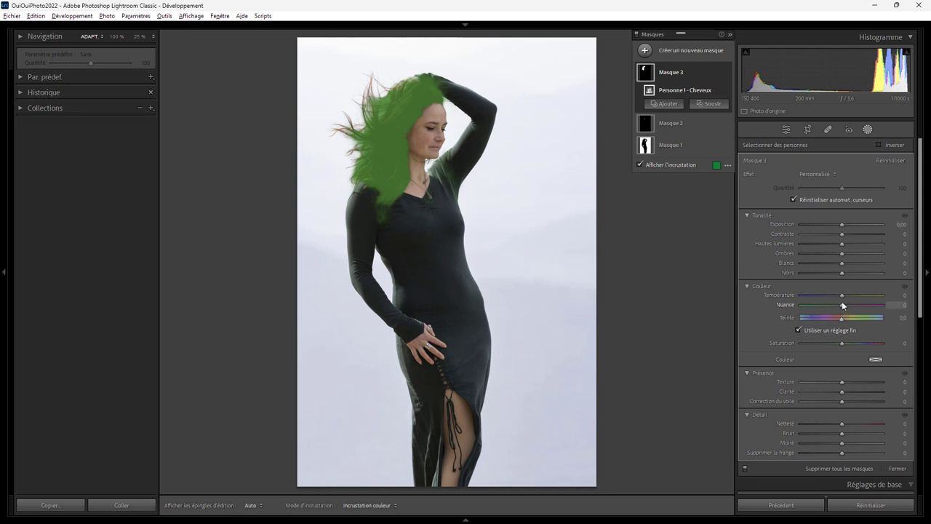
Warm the hair mask to Temperature 27 and return to the Basic panel.
click(842, 297)
drag(842, 296, 851, 299)
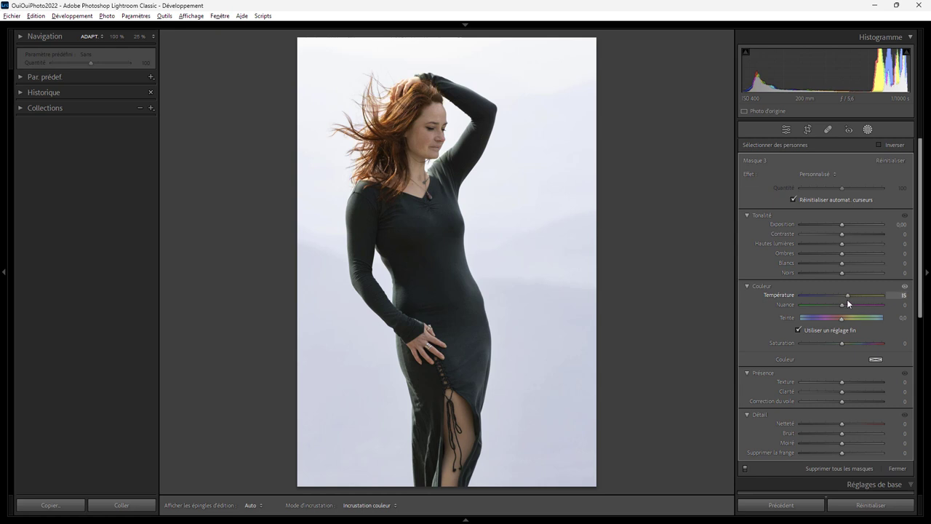
drag(847, 300, 851, 300)
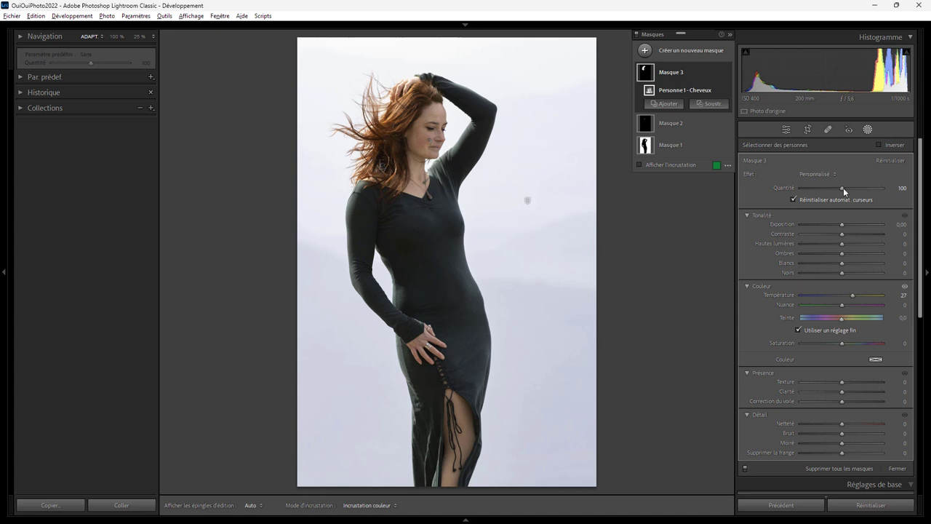
click(786, 129)
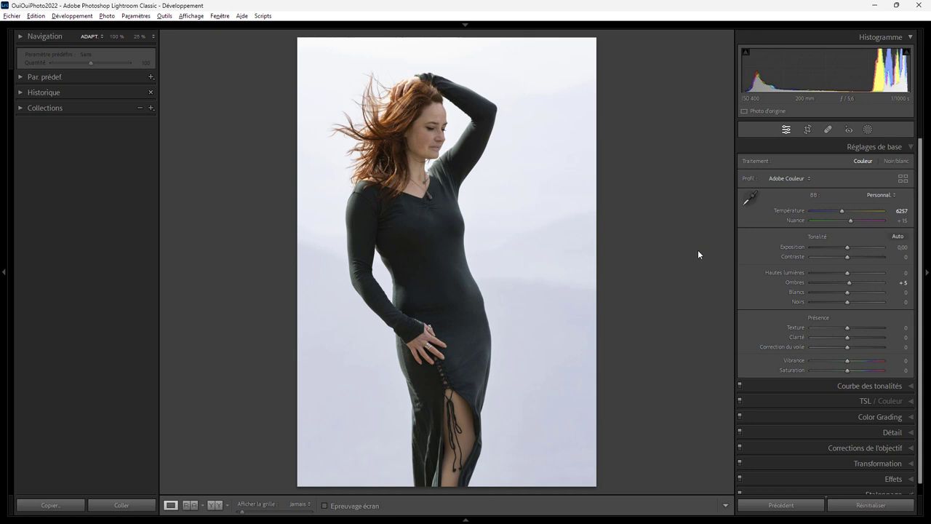
key(backslash)
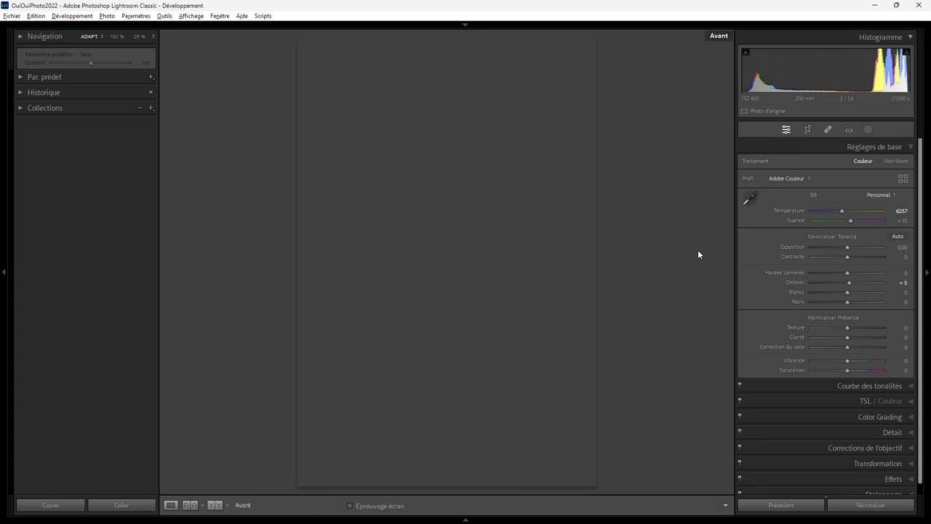
key(backslash)
key(backslash)
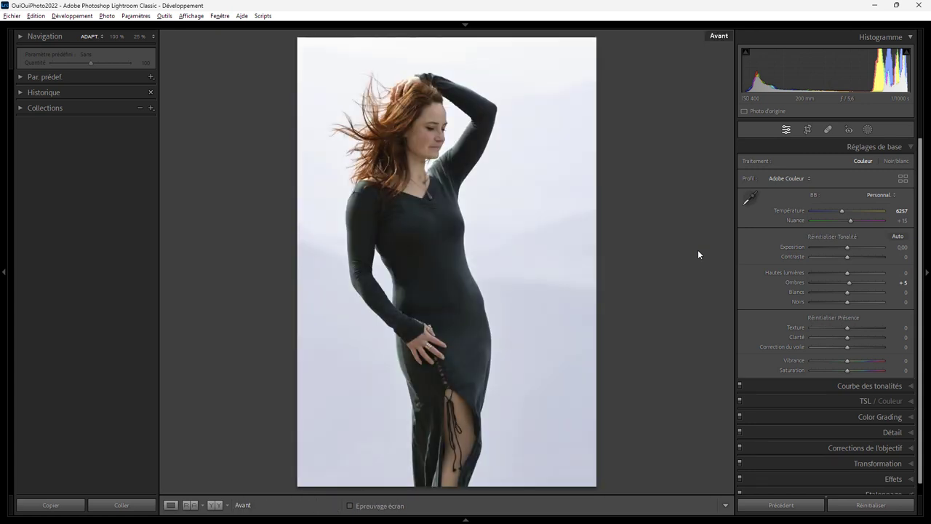
key(backslash)
key(backslash)
key(backslash)
key(backslash)
key(backslash)
key(backslash)
key(backslash)
key(backslash)
key(backslash)
key(backslash)
key(backslash)
key(alt)
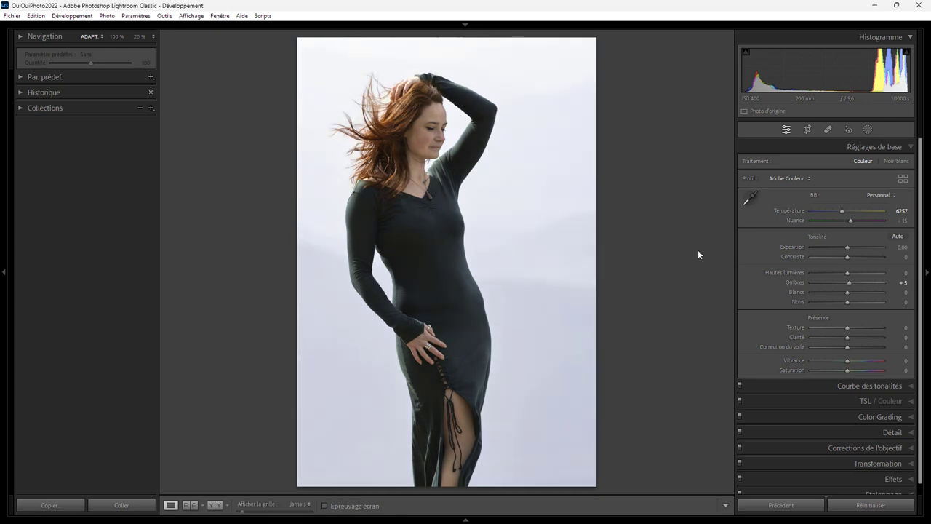